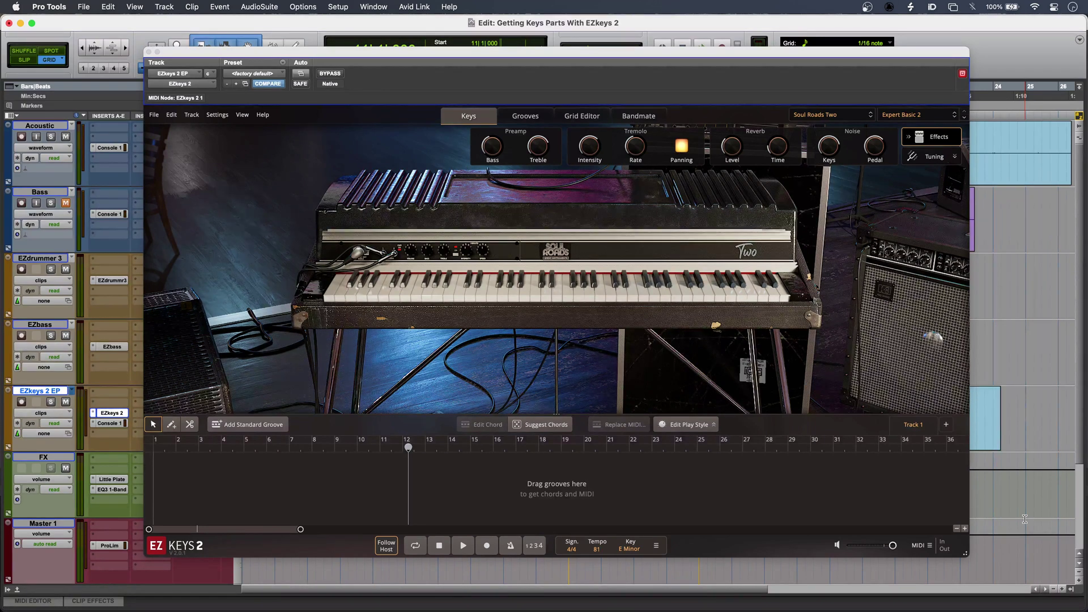
# Step: View the EZdrummer 3, EZbass and EZkeys 2 windows, close the keys window, and play the session
pyautogui.click(112, 280)
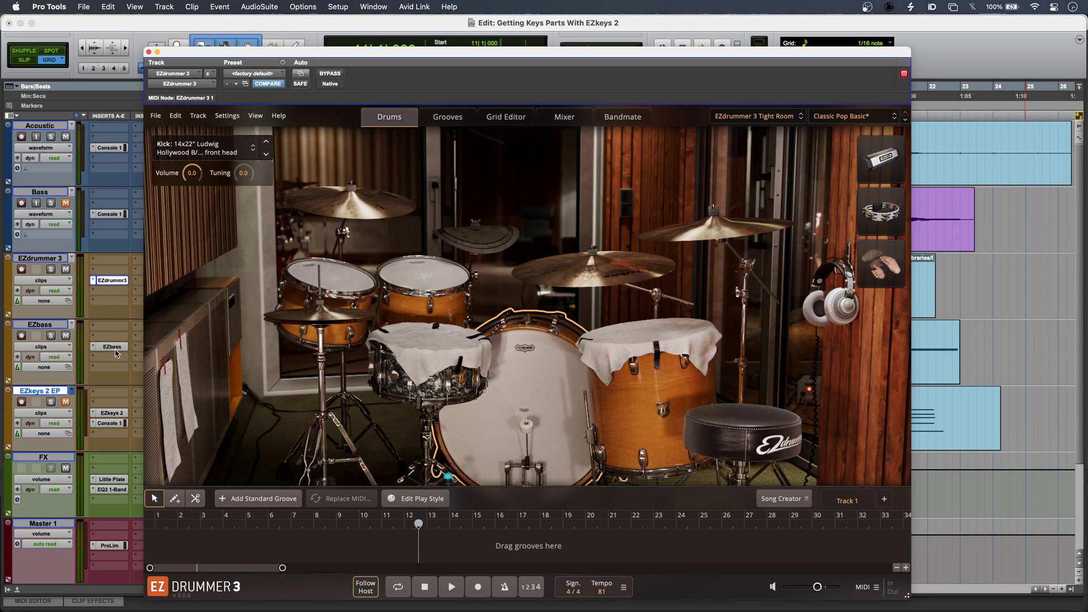
pyautogui.click(112, 346)
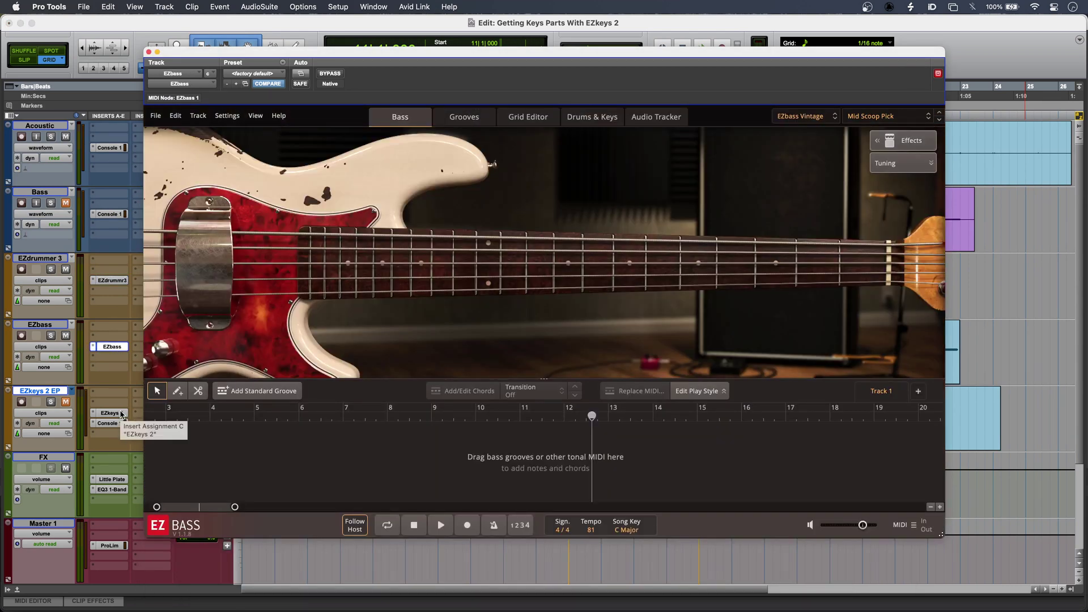
pyautogui.click(113, 413)
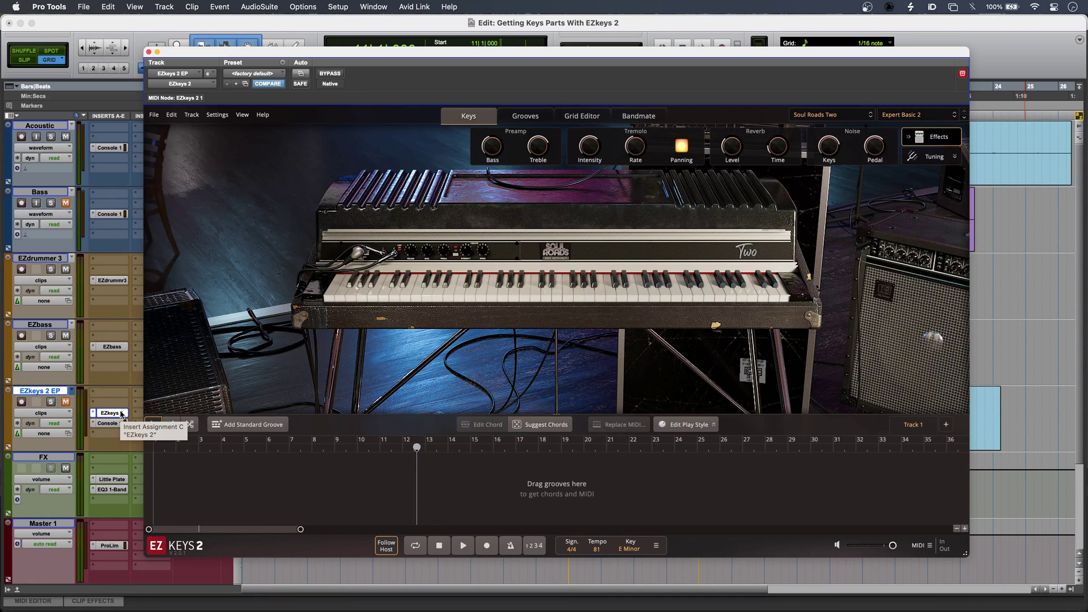
pyautogui.click(121, 415)
pyautogui.press('space')
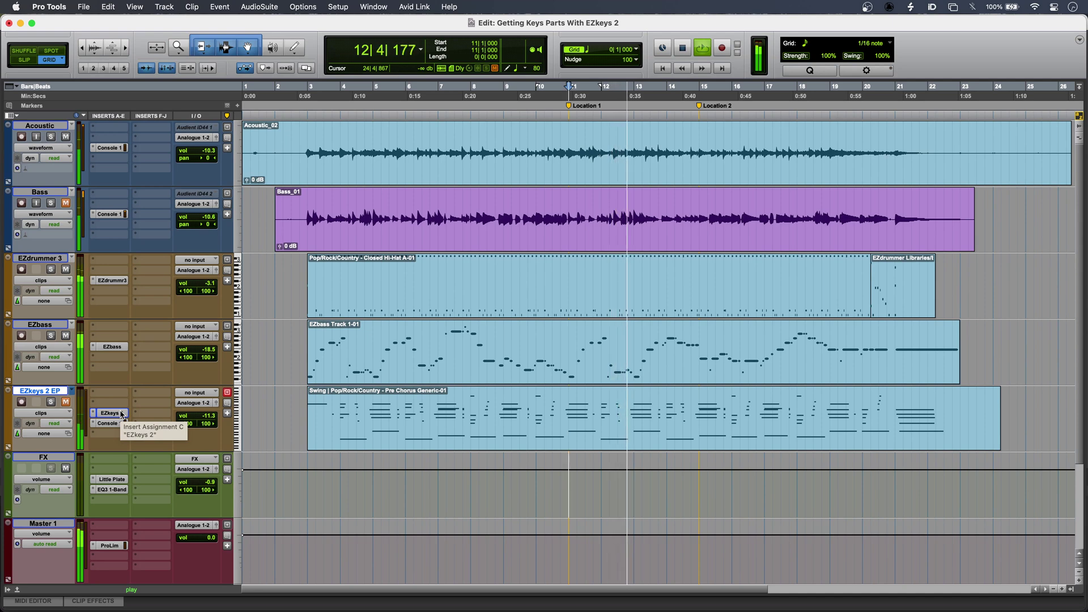
# Step: Reopen the EZkeys 2 window, stop playback, and solo the EZkeys 2 EP track with Shift+S
pyautogui.click(122, 414)
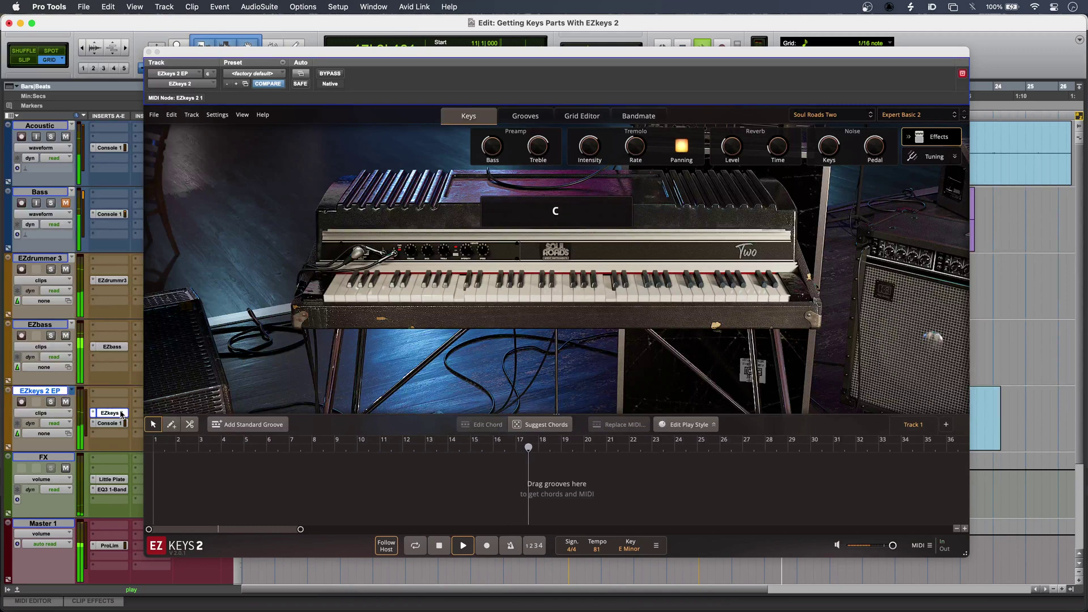
pyautogui.press('space')
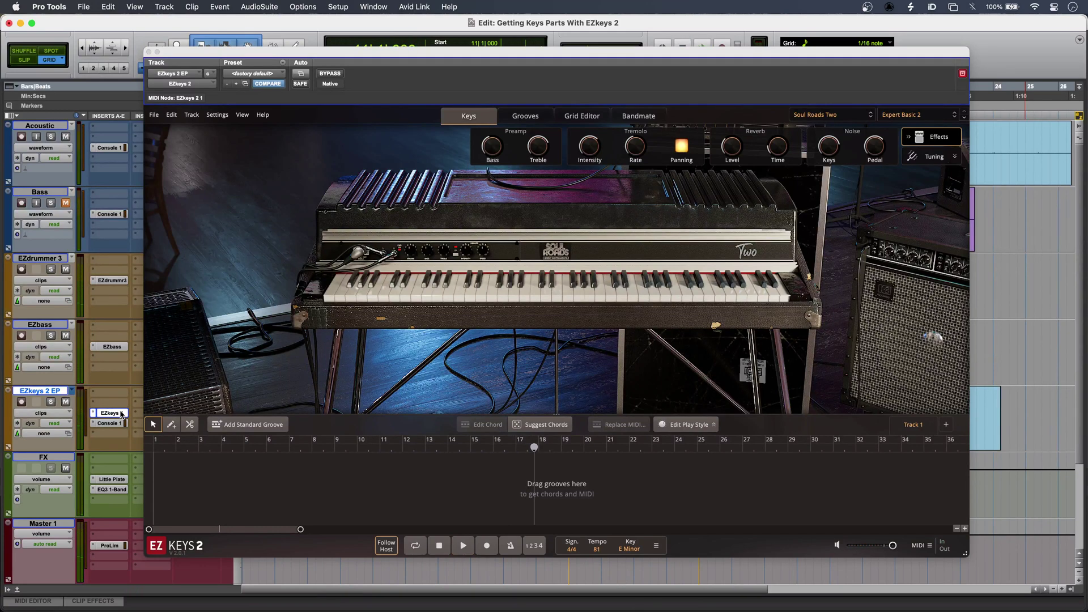
pyautogui.hotkey('shift', 's')
pyautogui.click(520, 118)
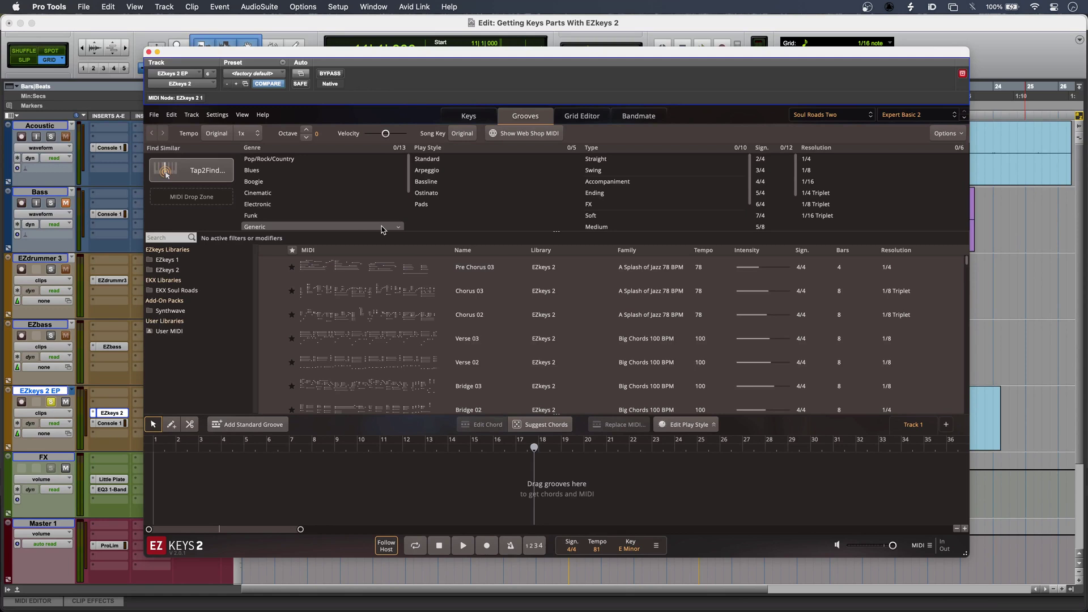
pyautogui.click(314, 208)
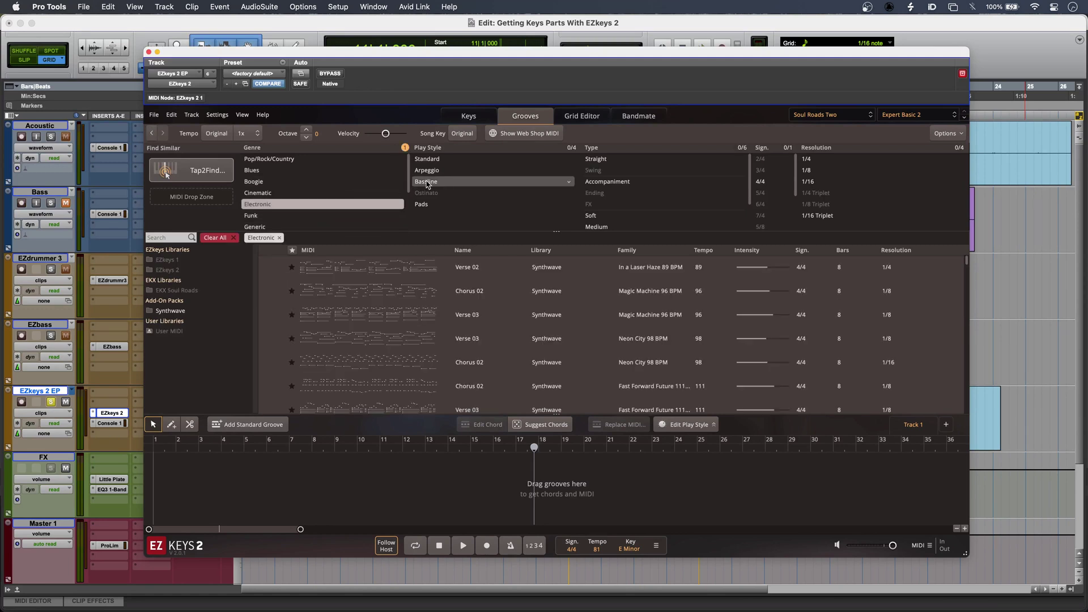
pyautogui.click(443, 170)
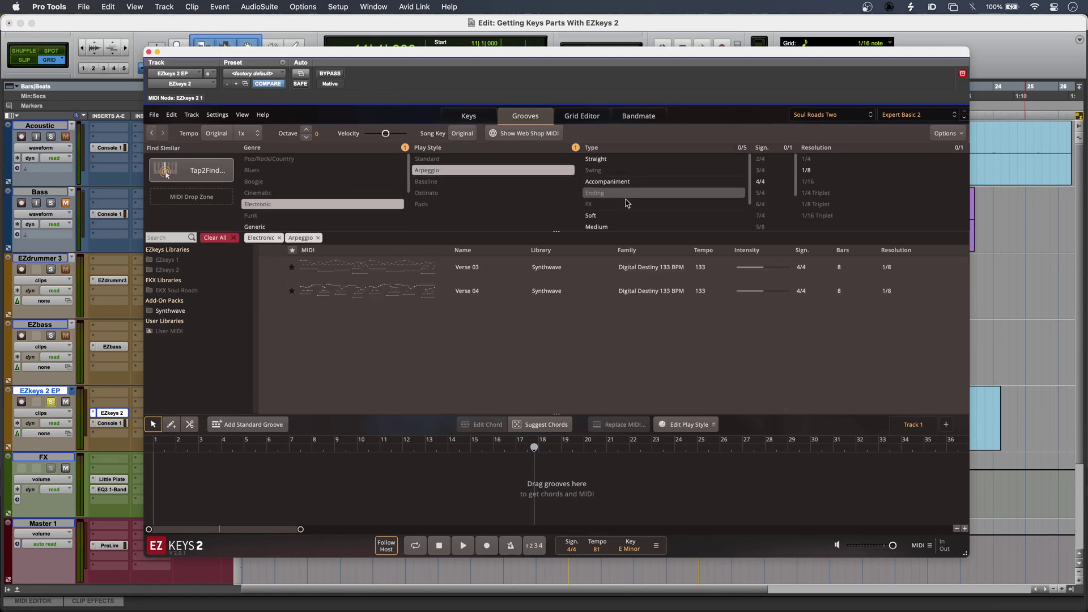
pyautogui.click(627, 164)
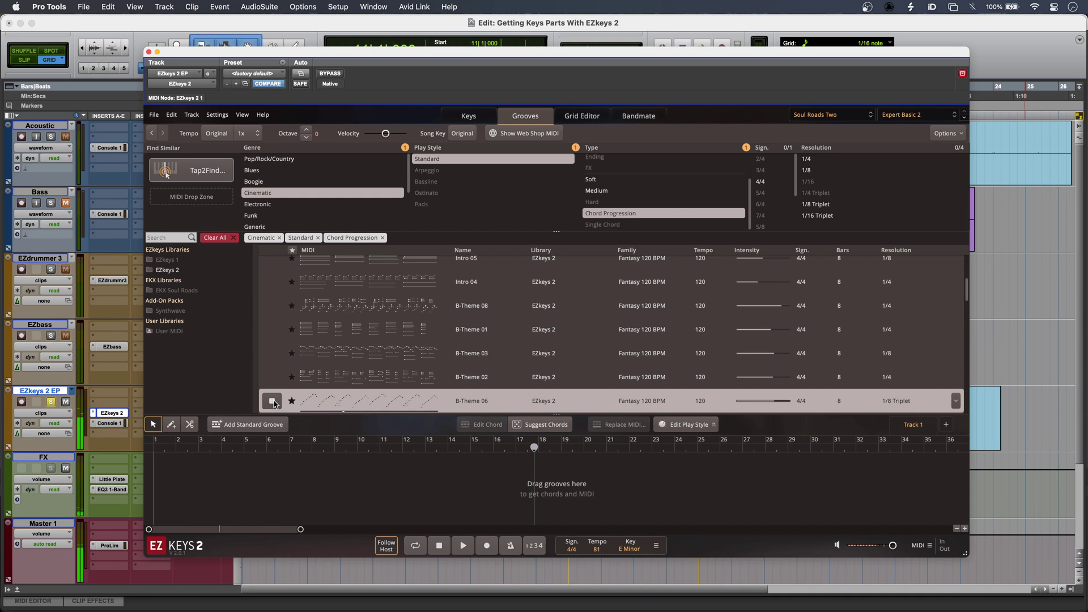
pyautogui.click(272, 401)
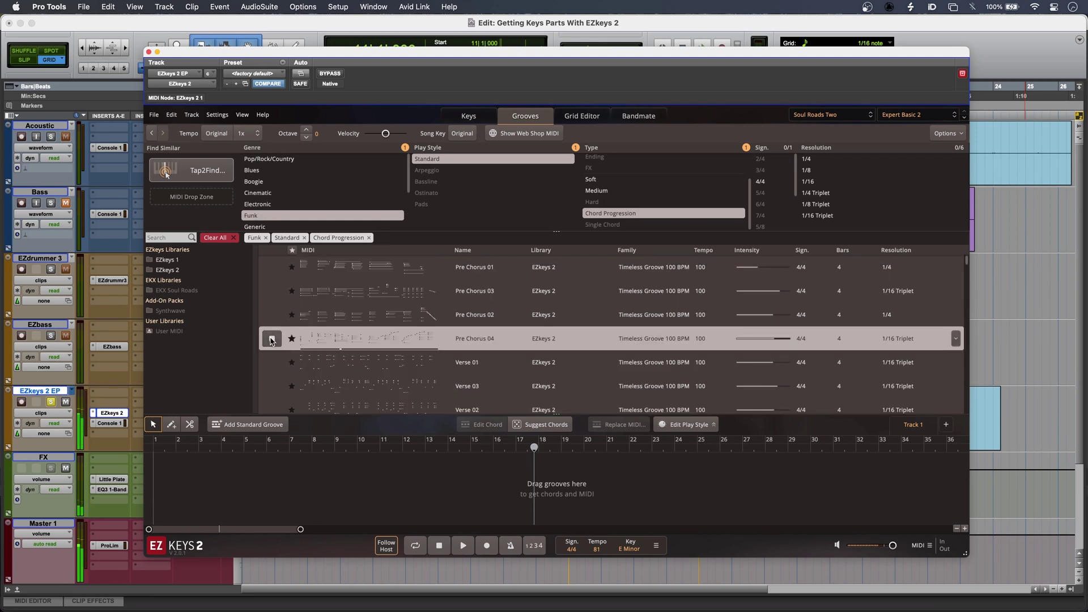
pyautogui.click(270, 340)
pyautogui.scroll(-3, 354, 184)
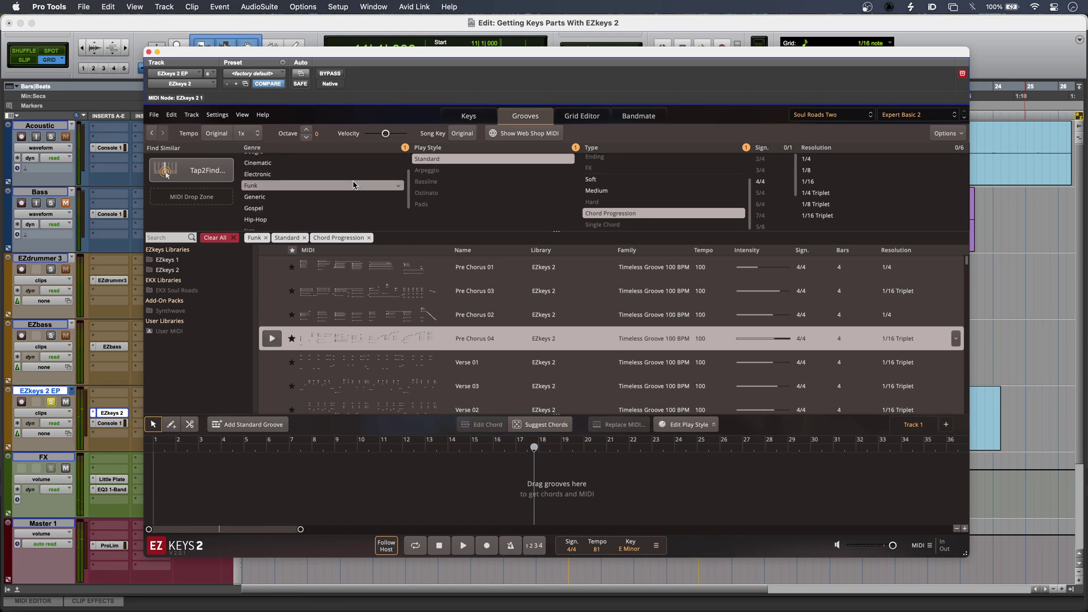
pyautogui.moveTo(366, 338); pyautogui.dragTo(280, 464)
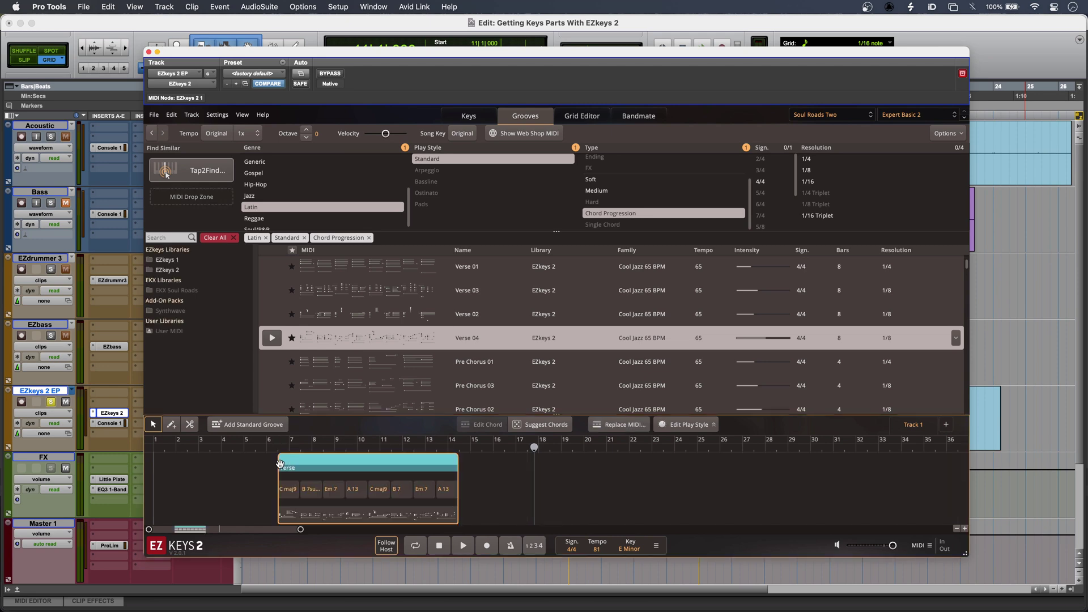
pyautogui.click(553, 429)
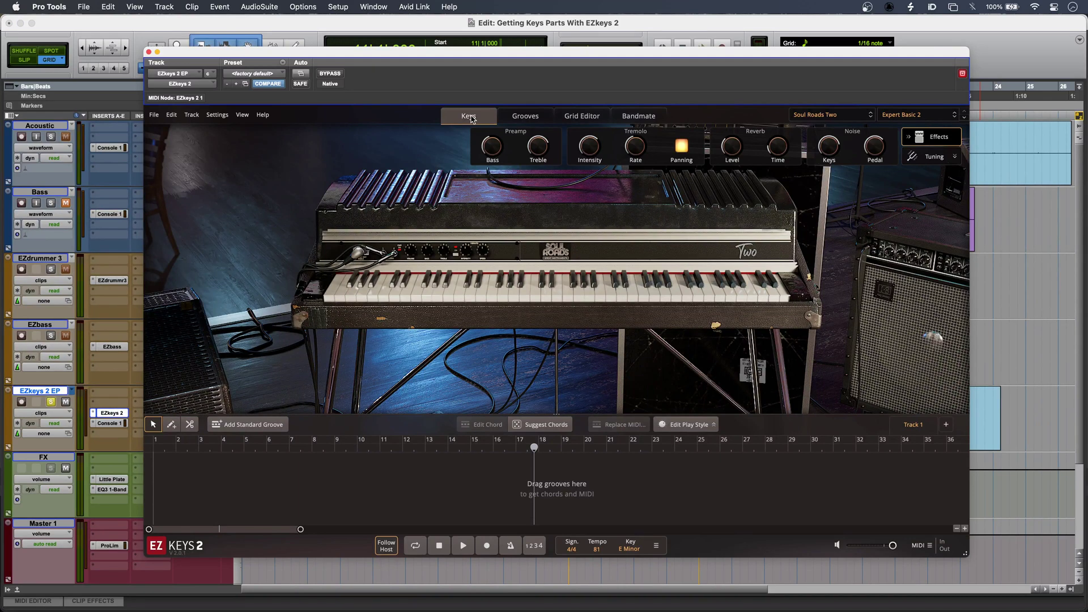
# Step: Drag guide ac_01.wav from Finder onto the Follow Bandmate drop area in the Bandmate tab
pyautogui.click(638, 117)
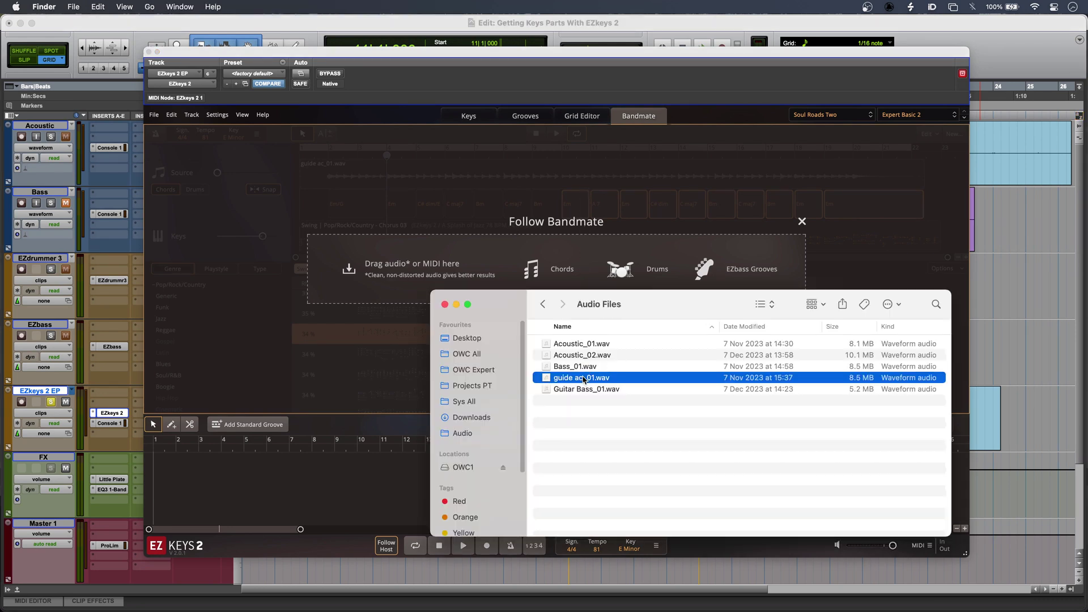
pyautogui.moveTo(586, 379)
pyautogui.mouseDown()
pyautogui.moveTo(594, 306)
pyautogui.moveTo(582, 266)
pyautogui.mouseUp()
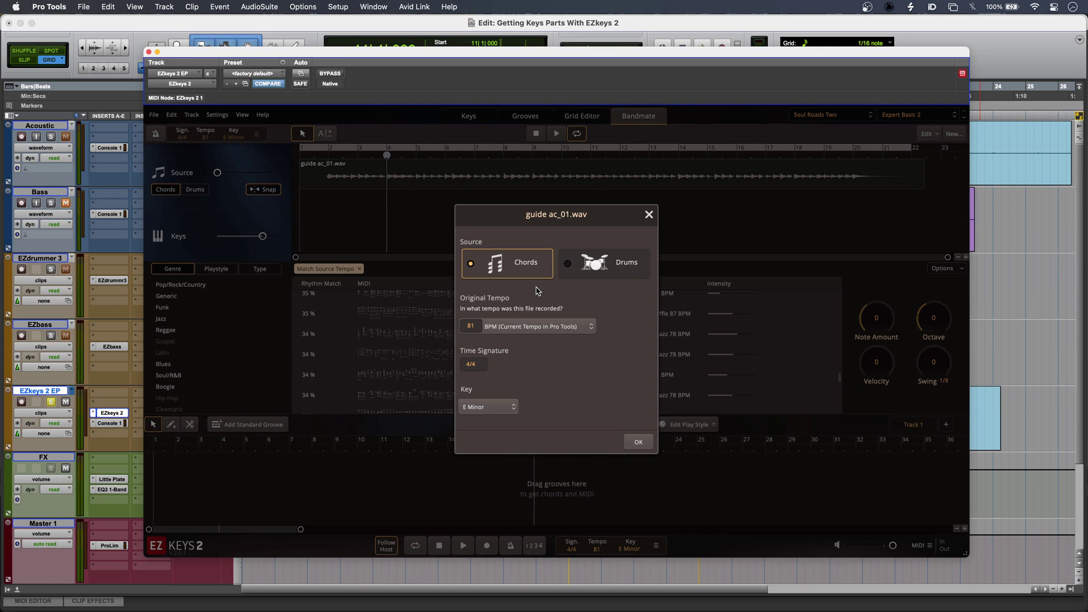
# Step: Dismiss the guide ac_01.wav dialog and audition the Bandmate-suggested keys groove
pyautogui.press('Return')
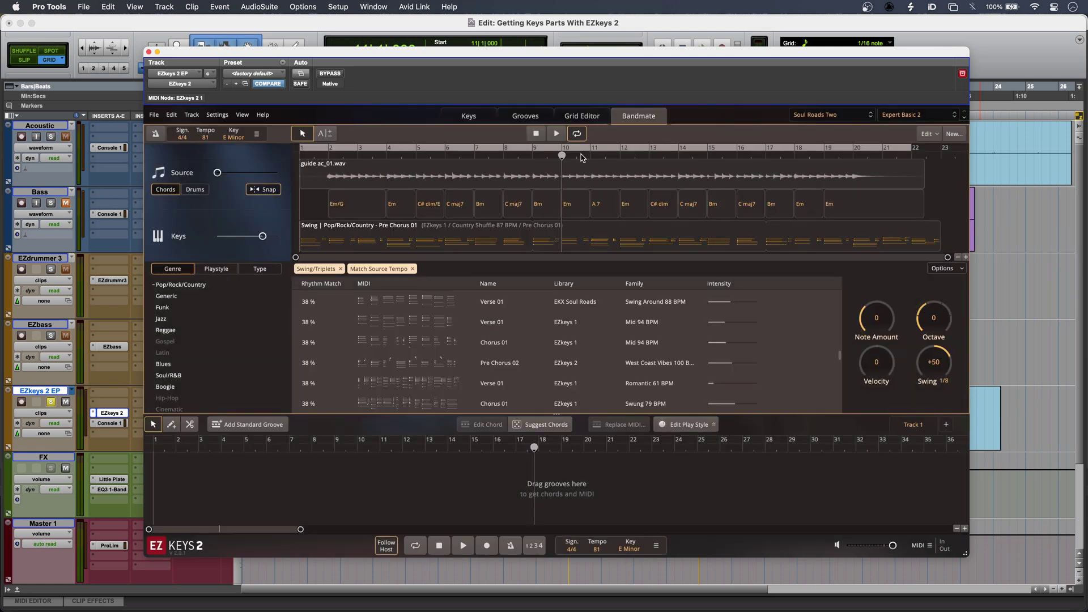
pyautogui.press('space')
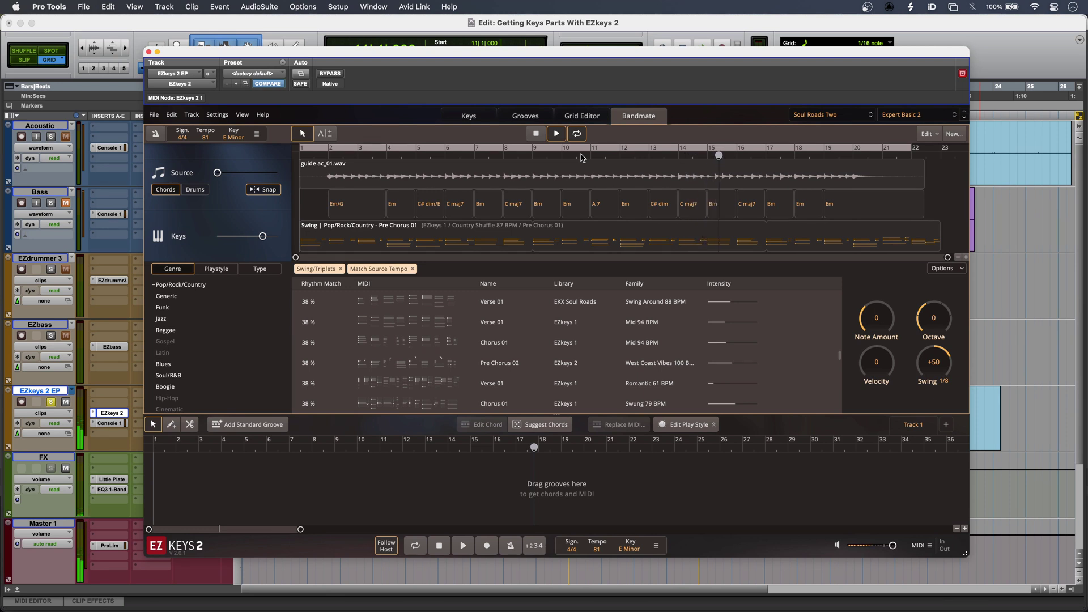
pyautogui.press('space')
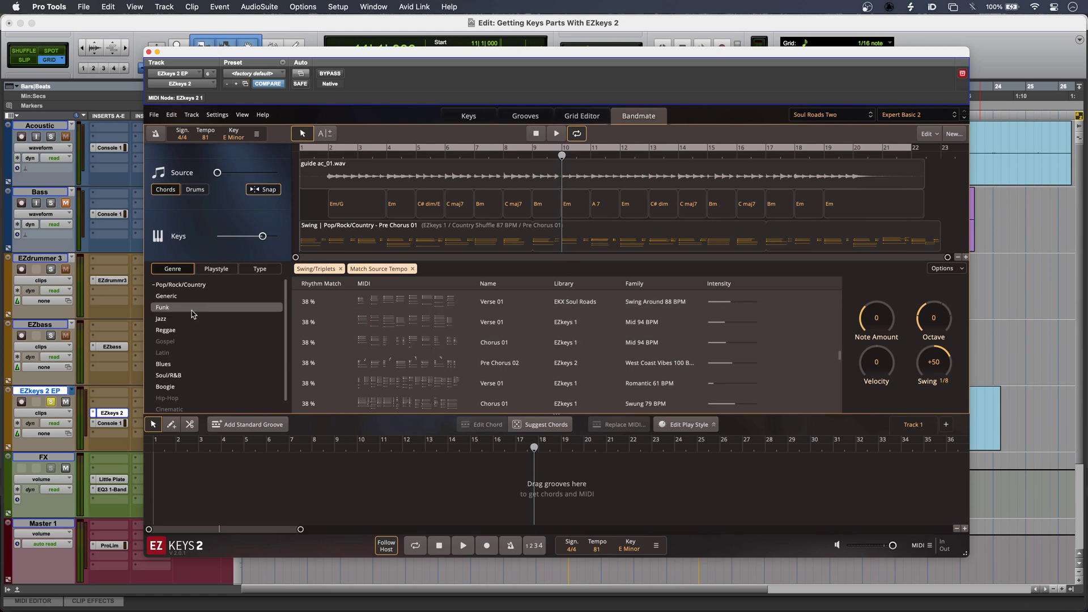
pyautogui.scroll(-2, 193, 314)
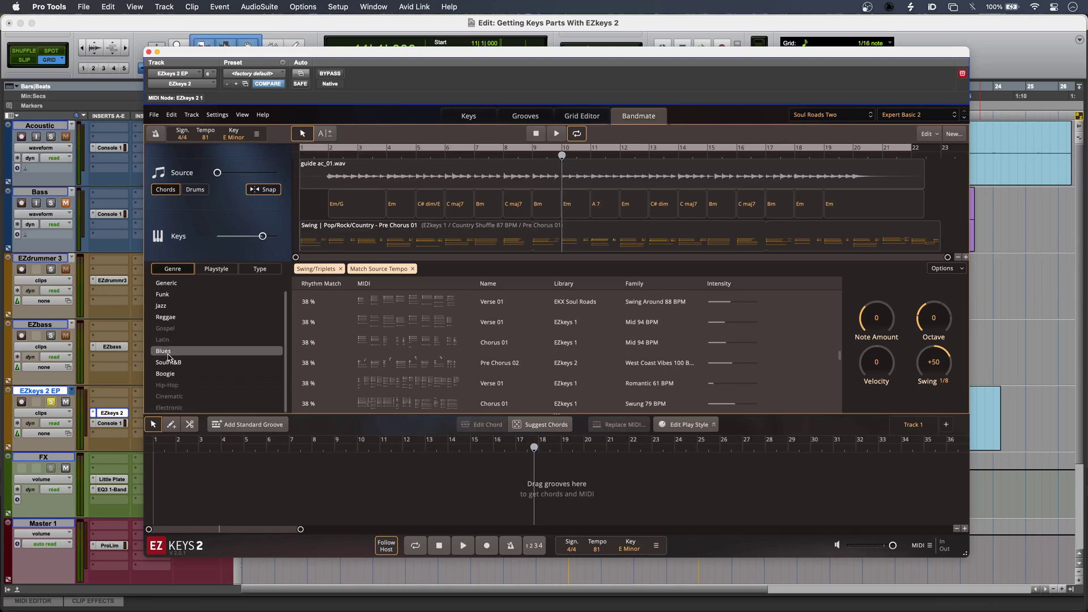
# Step: Preview a Jazz groove, then filter to Funk and preview the Pre Chorus 01 groove
pyautogui.click(162, 306)
pyautogui.click(330, 407)
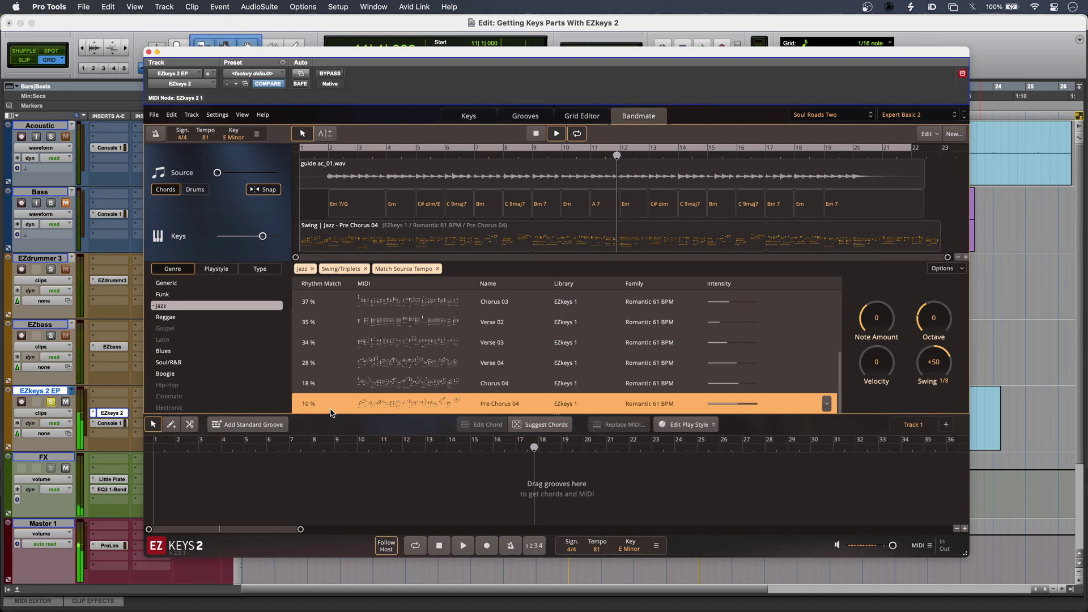
pyautogui.press('space')
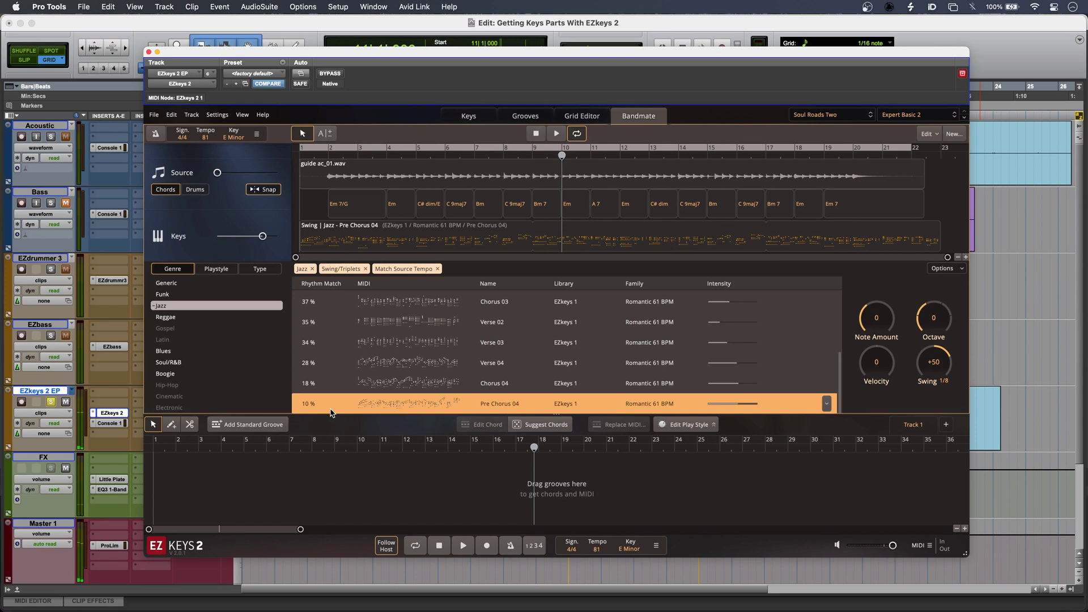
pyautogui.press('Up')
pyautogui.click(335, 383)
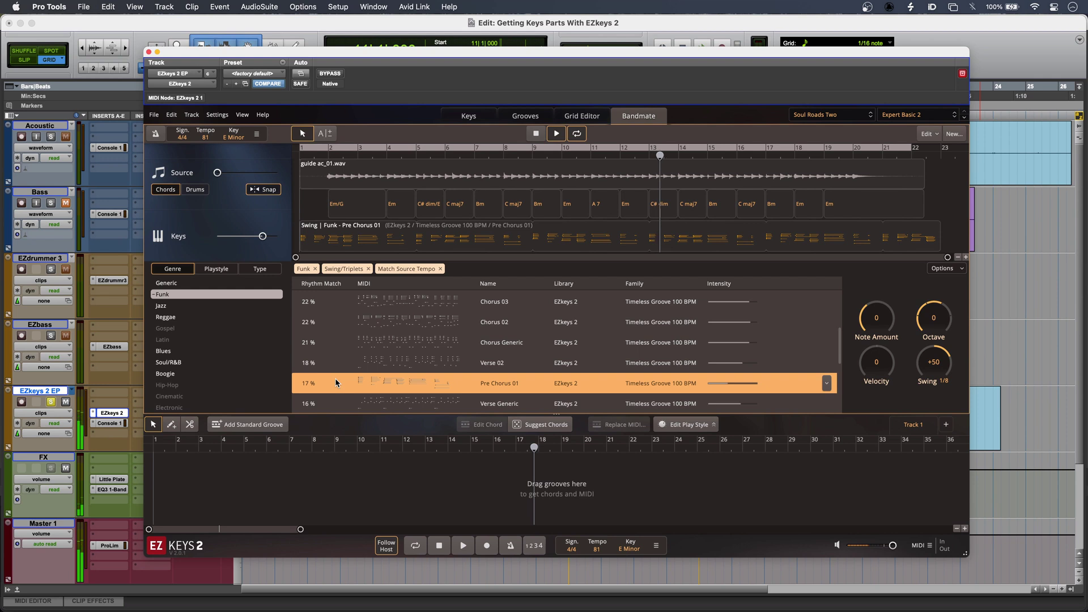
pyautogui.press('space')
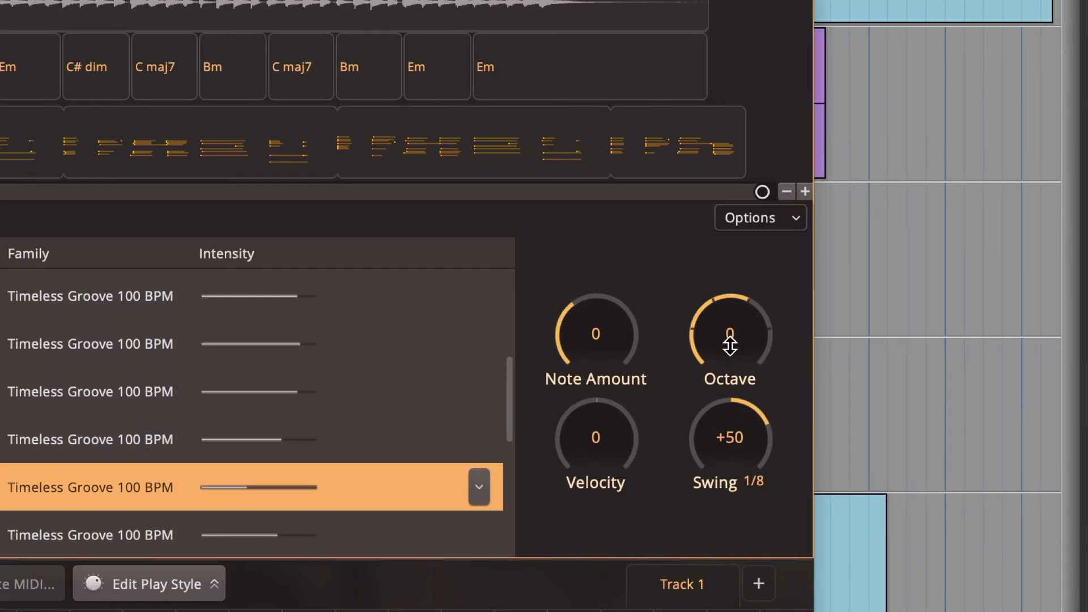
# Step: Set Octave to -1, try Note Amount and return it to 0, then stop the preview
pyautogui.moveTo(862, 326); pyautogui.dragTo(861, 354)
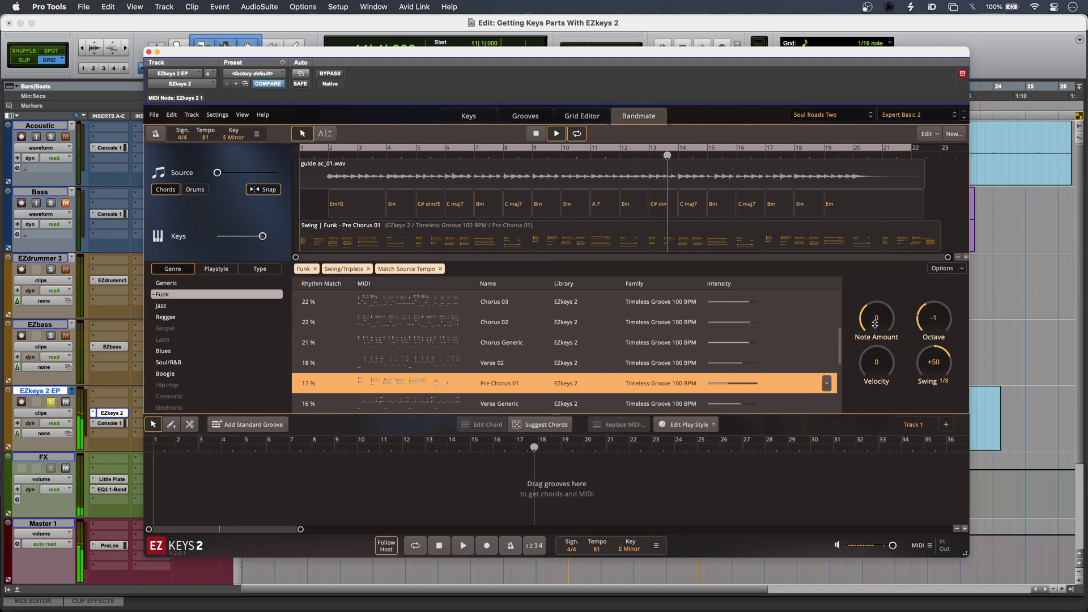
pyautogui.moveTo(876, 325); pyautogui.dragTo(887, 270)
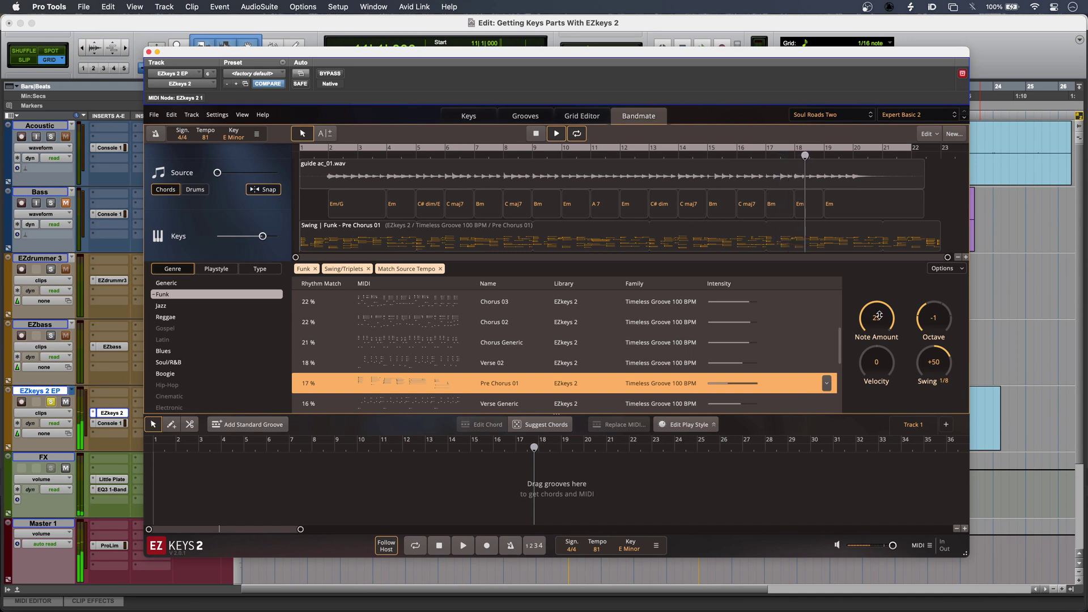
pyautogui.moveTo(877, 318); pyautogui.dragTo(883, 392)
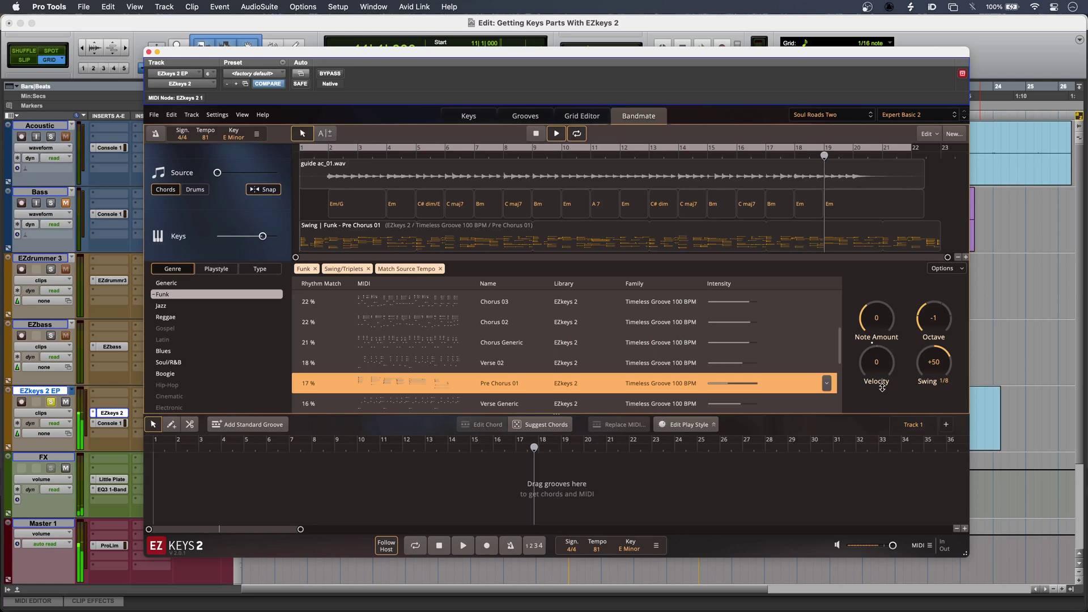
pyautogui.press('space')
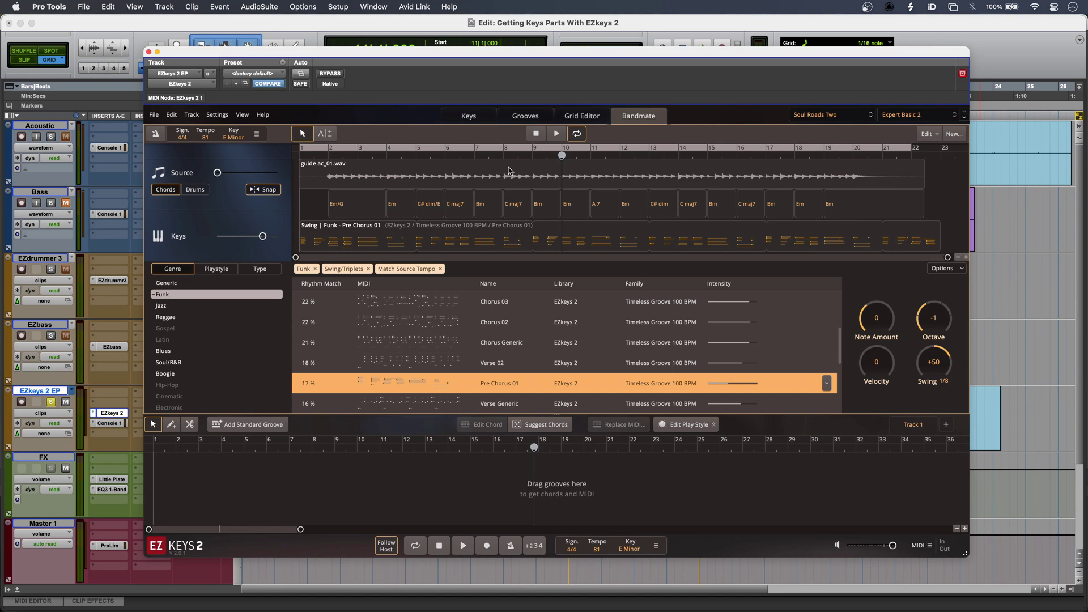
# Step: Move the EZkeys 2 window aside and drop Pre Chorus 01 onto the EZkeys 2 track
pyautogui.moveTo(526, 57); pyautogui.dragTo(882, 56)
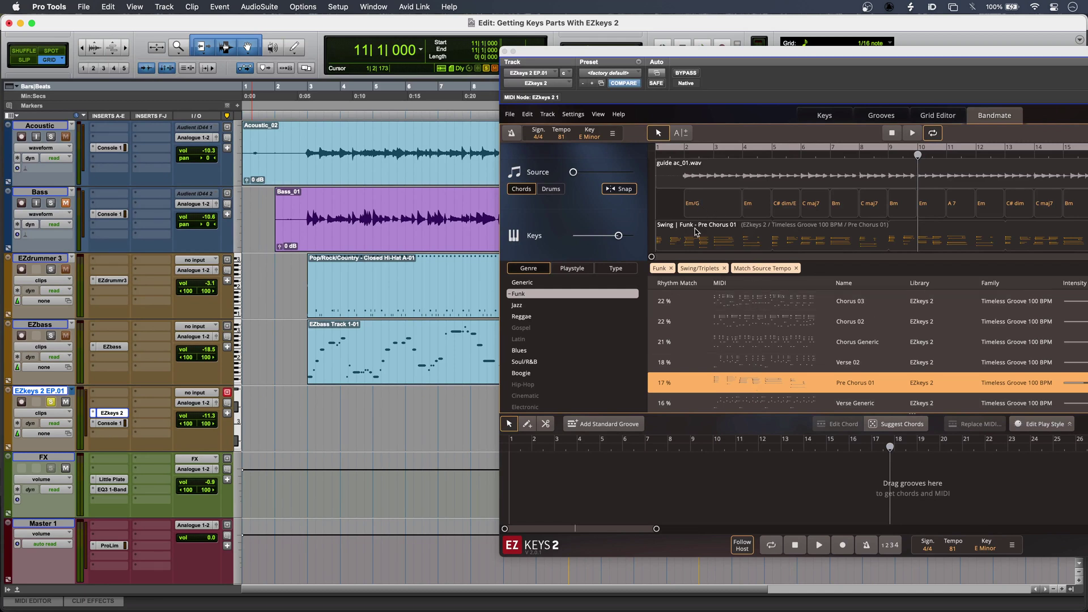
pyautogui.moveTo(695, 231)
pyautogui.mouseDown()
pyautogui.moveTo(358, 407)
pyautogui.moveTo(309, 414)
pyautogui.mouseUp()
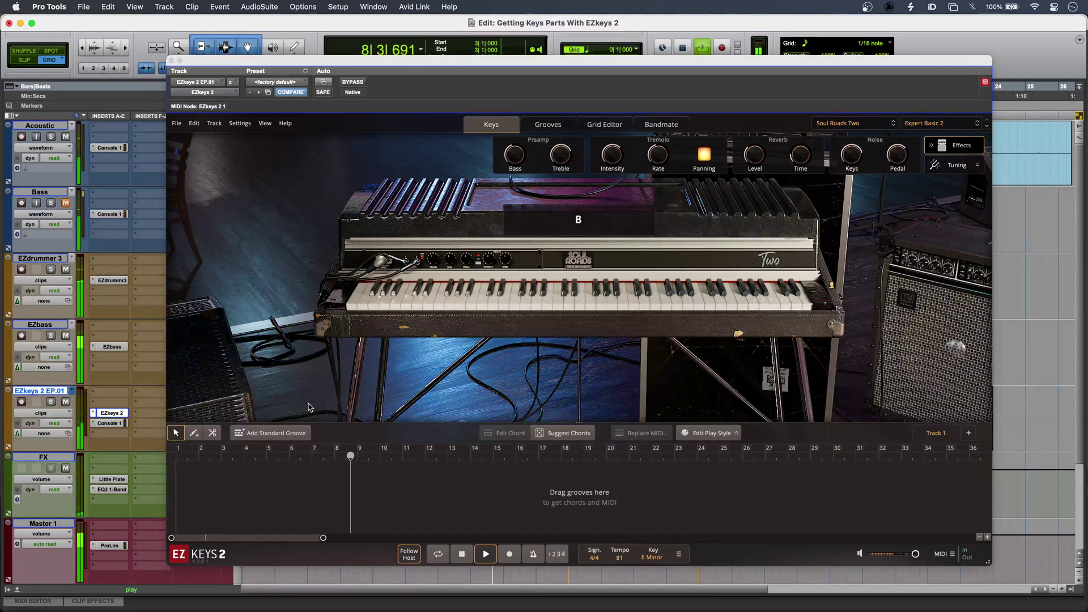
# Step: Stop playback, load the EZkeys 2 Session Grand library, and audition the part with it
pyautogui.press('space')
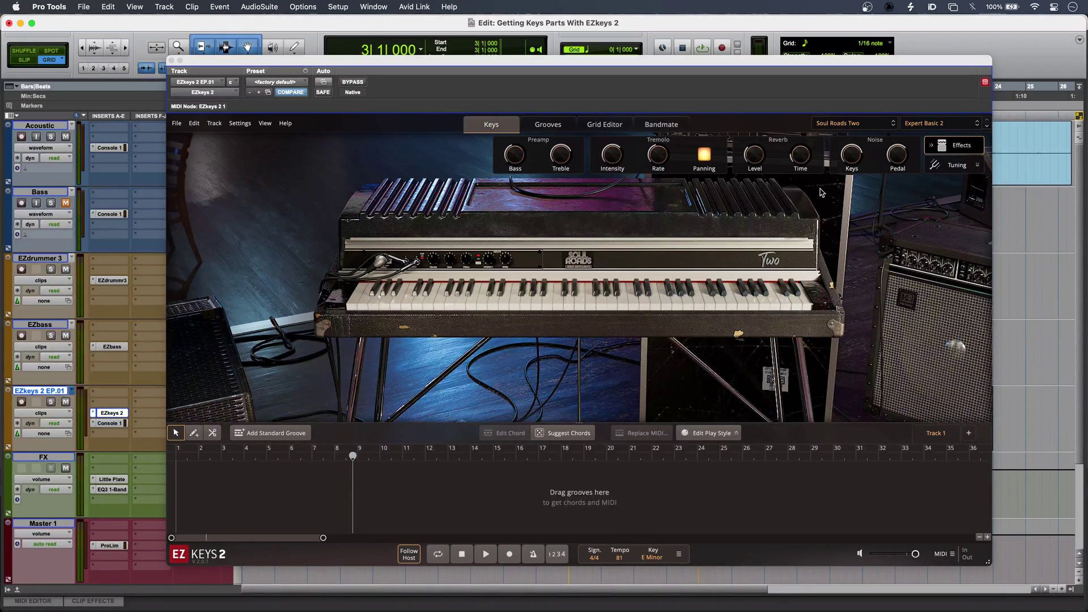
pyautogui.click(863, 129)
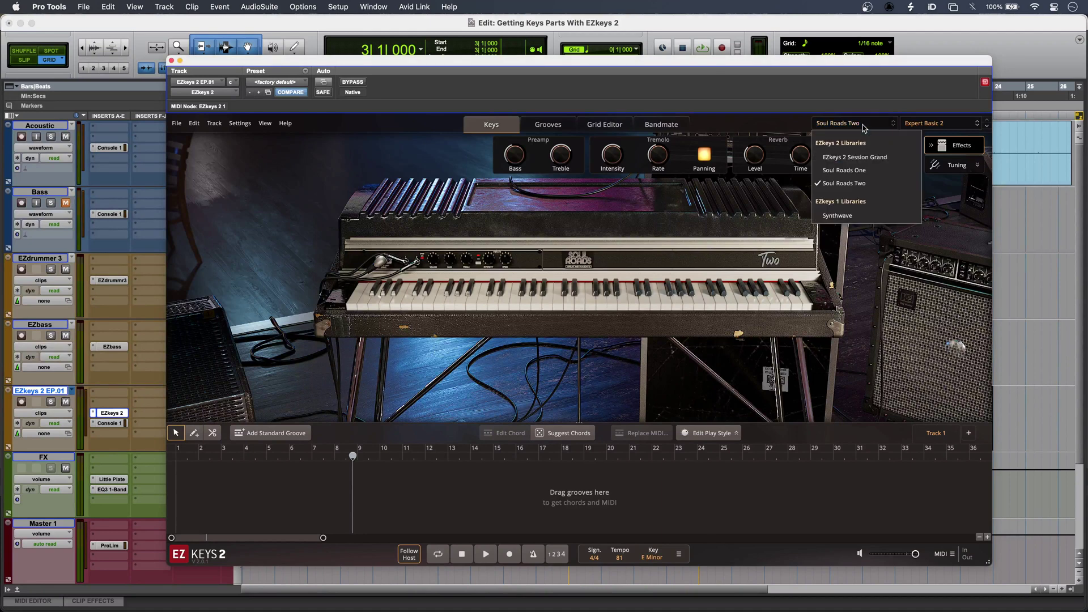
pyautogui.click(865, 157)
pyautogui.press('space')
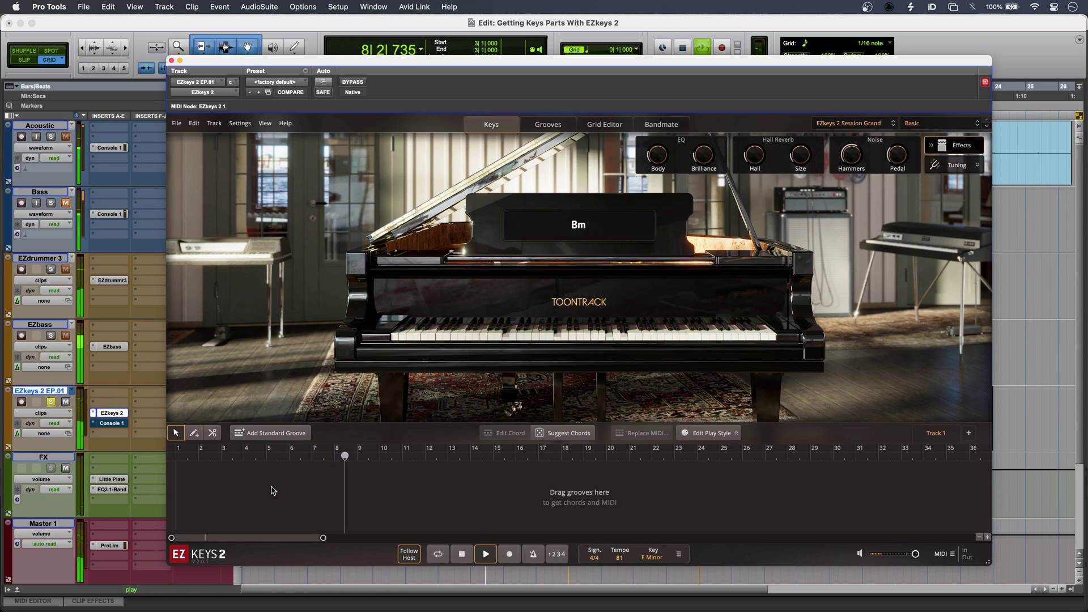
pyautogui.press('space')
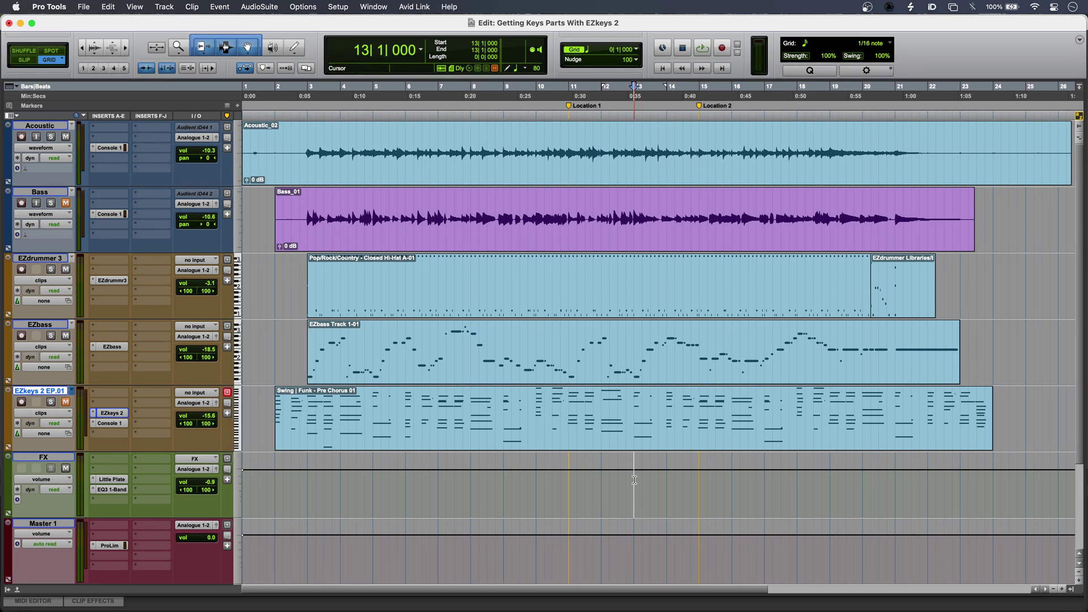
# Step: Play the full session with the Swing Funk Pre Chorus 01 keys clip alongside guitar, bass and drums
pyautogui.press('space')
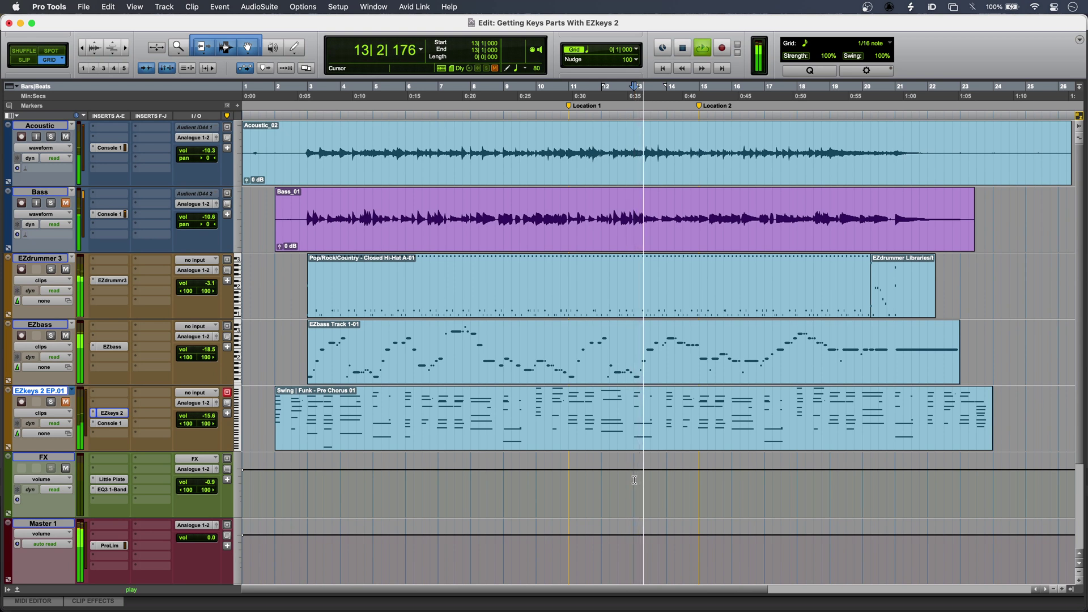